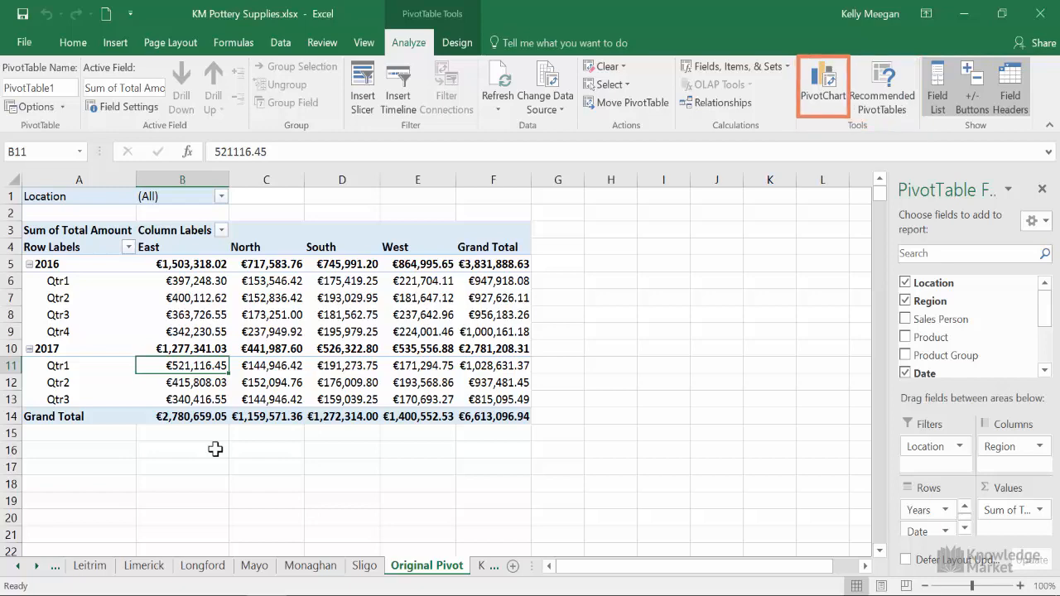
Insert a Clustered Column PivotChart from the pivot table after previewing other column styles and the line, pie and bar types
left_click(817, 89)
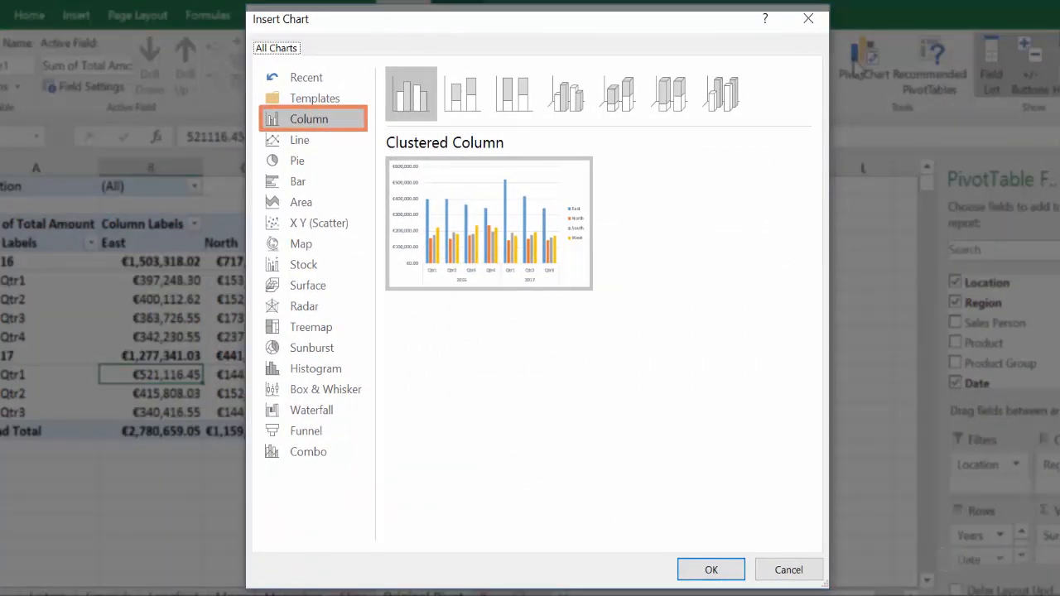
left_click(466, 91)
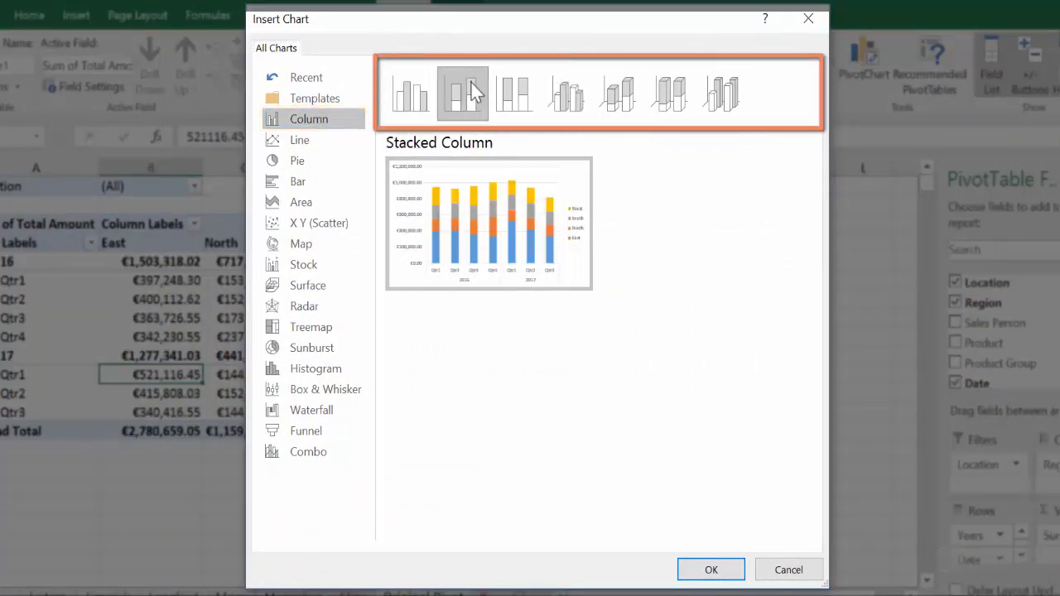
left_click(513, 95)
left_click(566, 94)
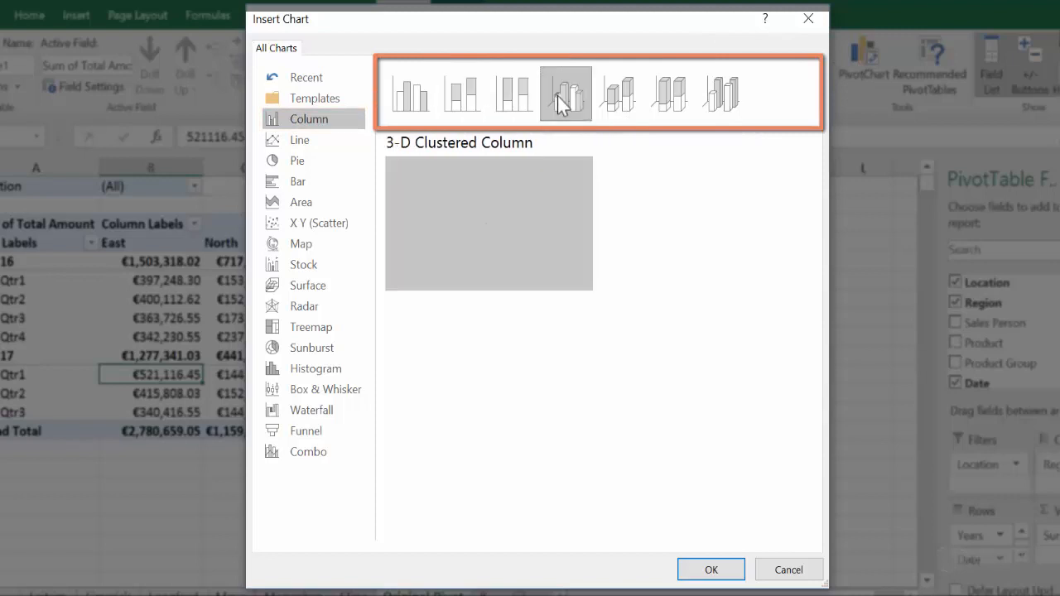
left_click(407, 95)
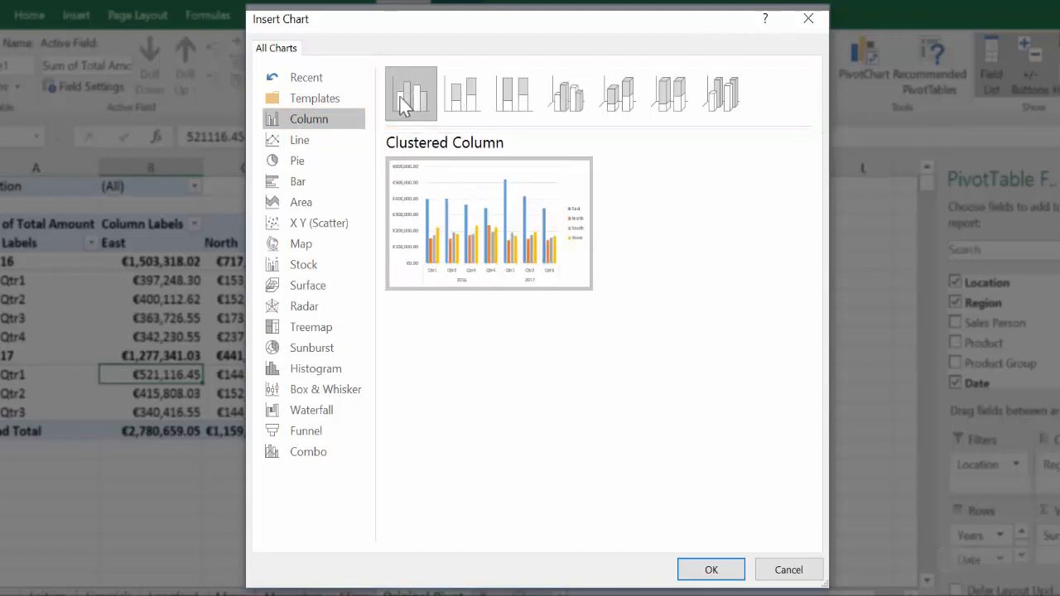
left_click(302, 141)
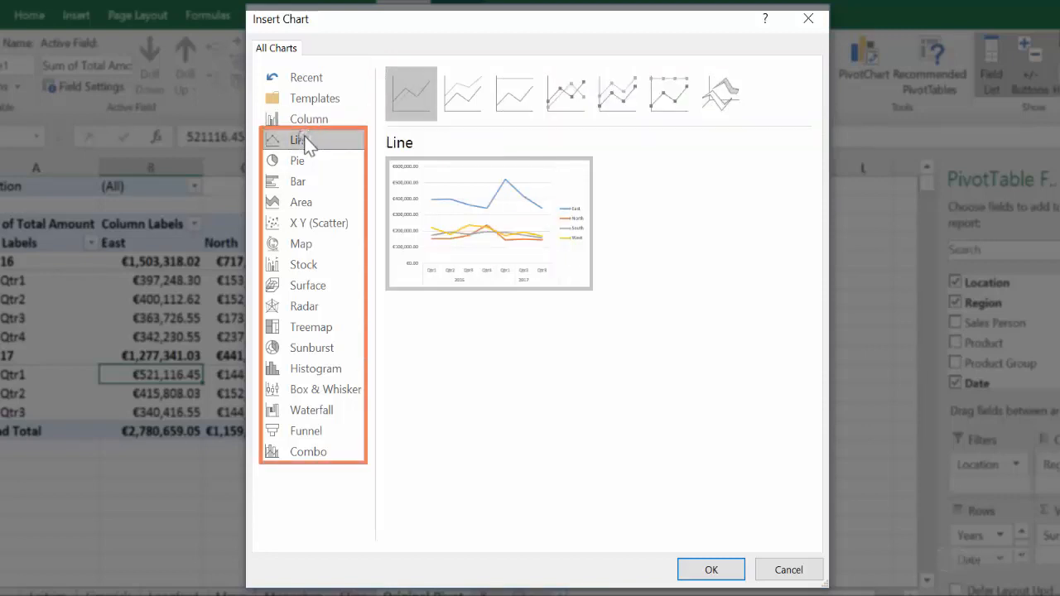
left_click(299, 164)
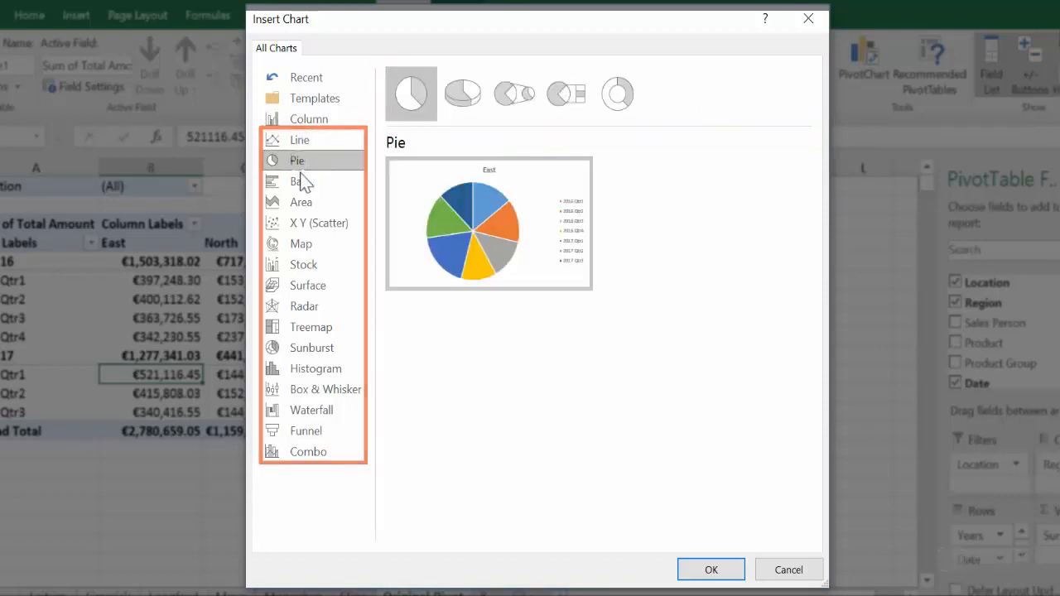
left_click(301, 184)
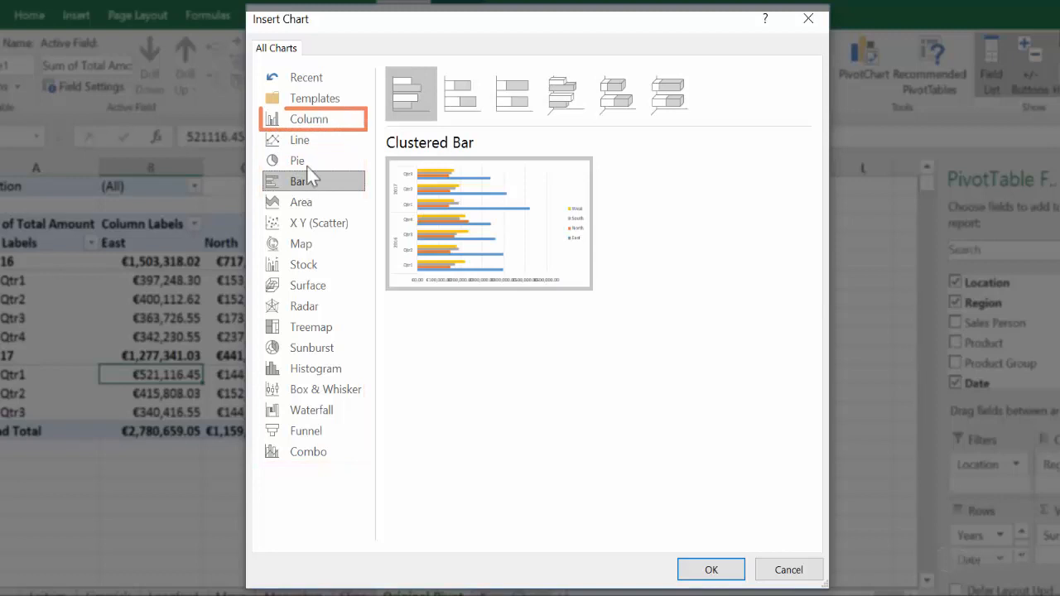
left_click(323, 121)
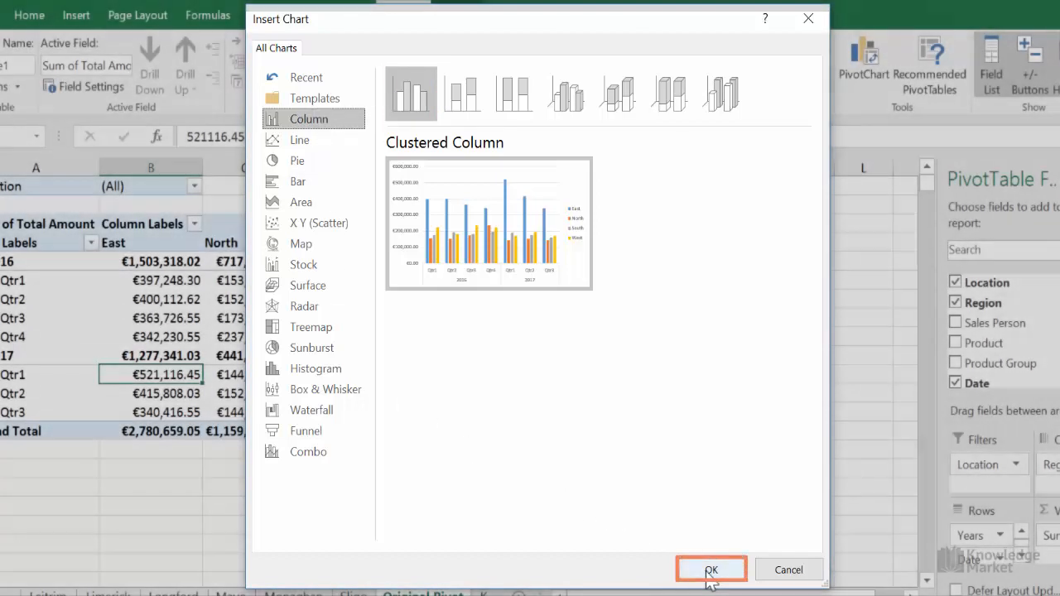
left_click(709, 568)
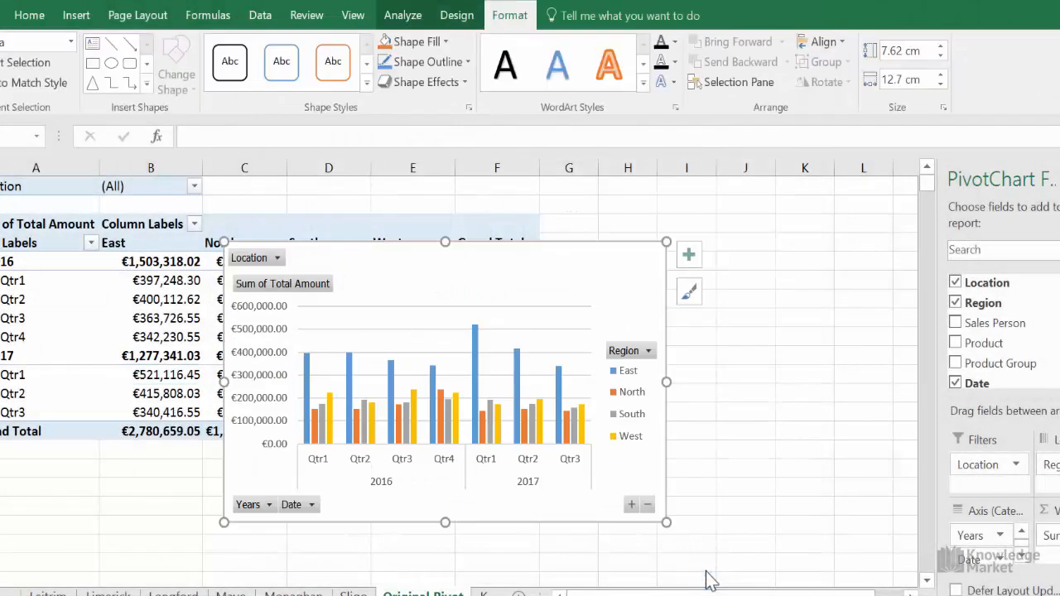
Move the PivotChart to start in column D near row 2 and resize it to about 7.41 cm by 12.81 cm
left_click_drag(490, 303, 556, 248)
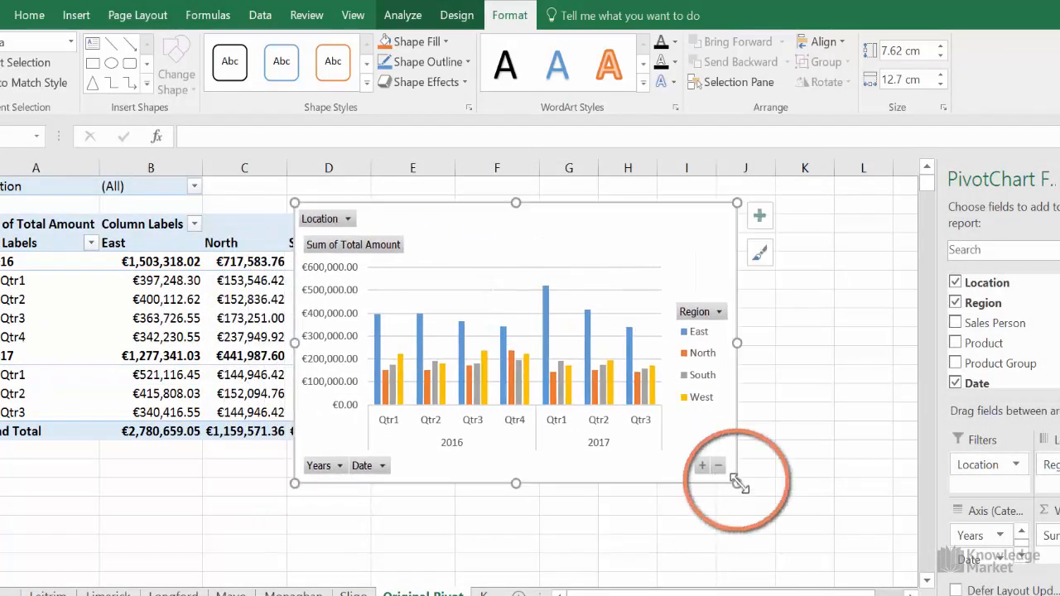
mouse_move(736, 483)
left_mouse_down()
mouse_move(707, 456)
mouse_move(752, 493)
mouse_move(740, 475)
left_mouse_up()
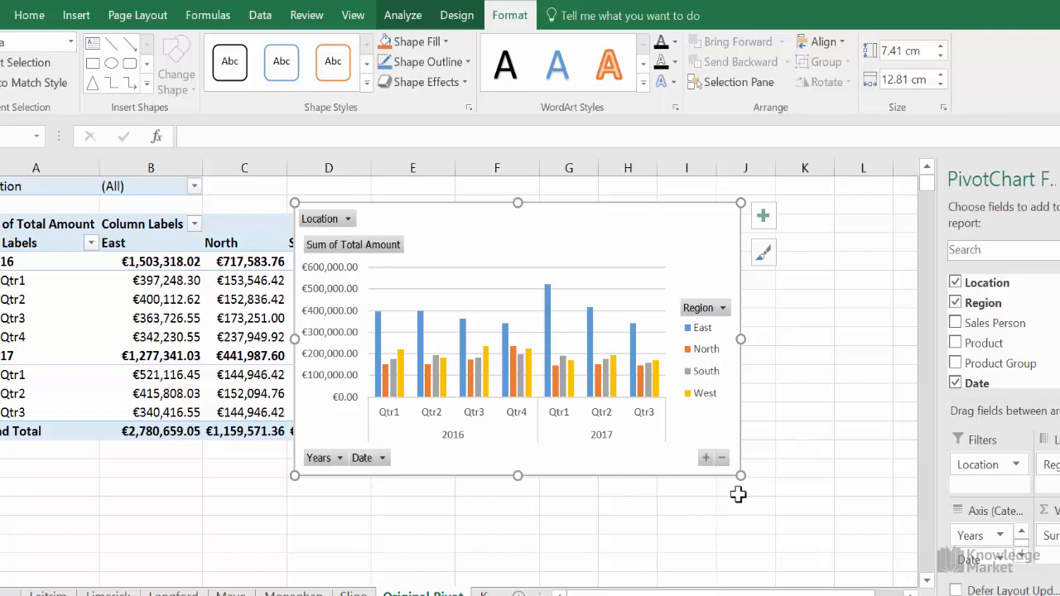
Filter the PivotChart's Region field so that only East is included
left_click(723, 307)
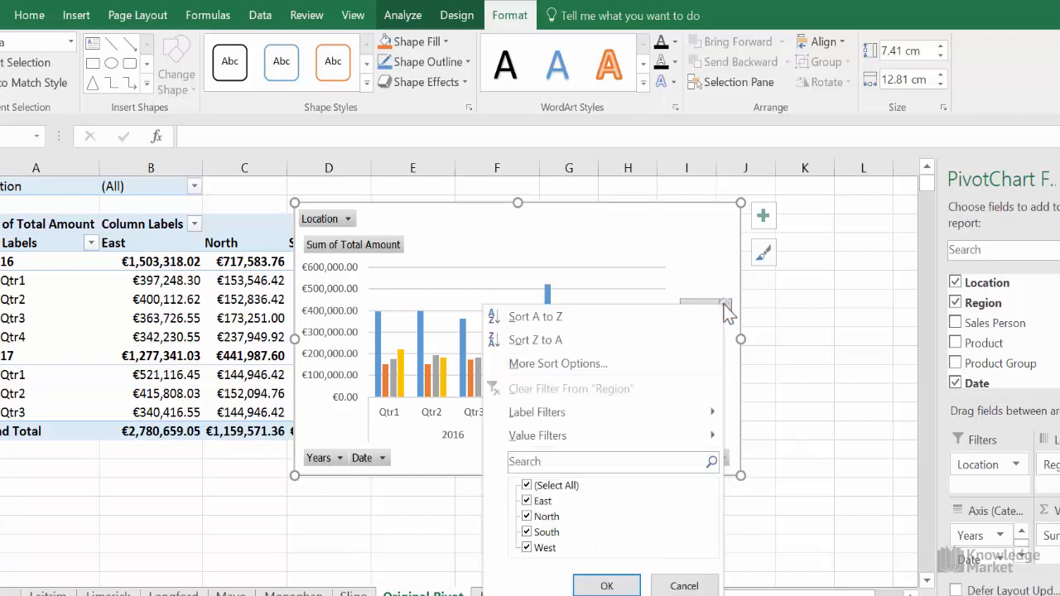
left_click(528, 487)
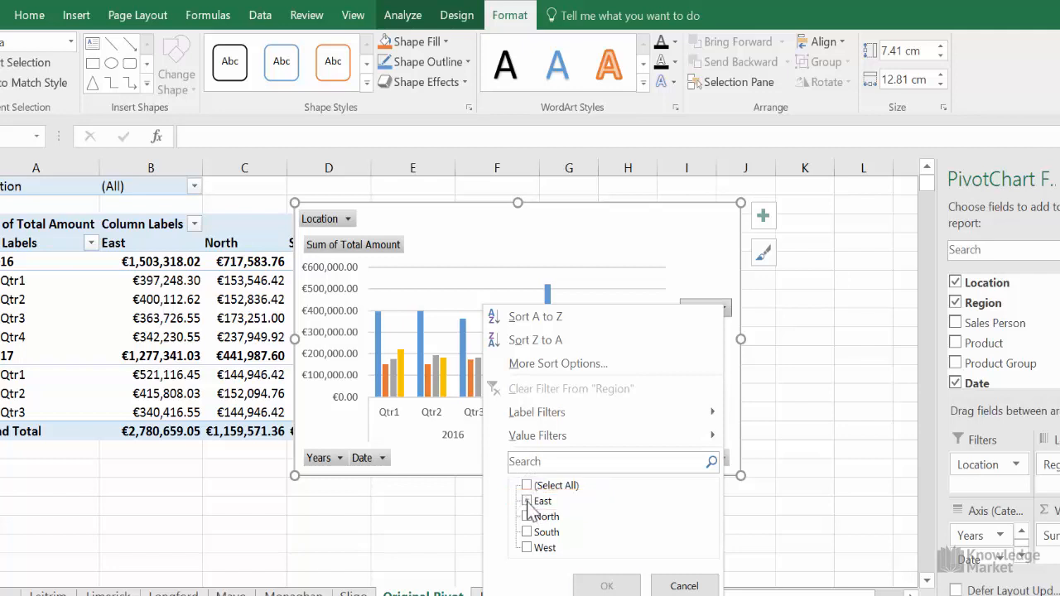
left_click(527, 501)
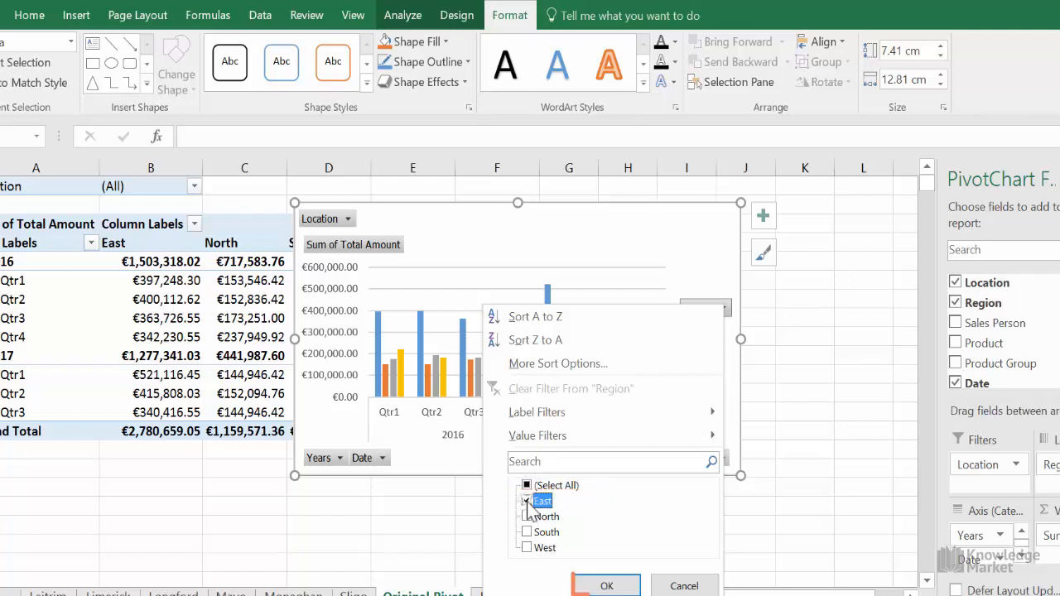
left_click(607, 585)
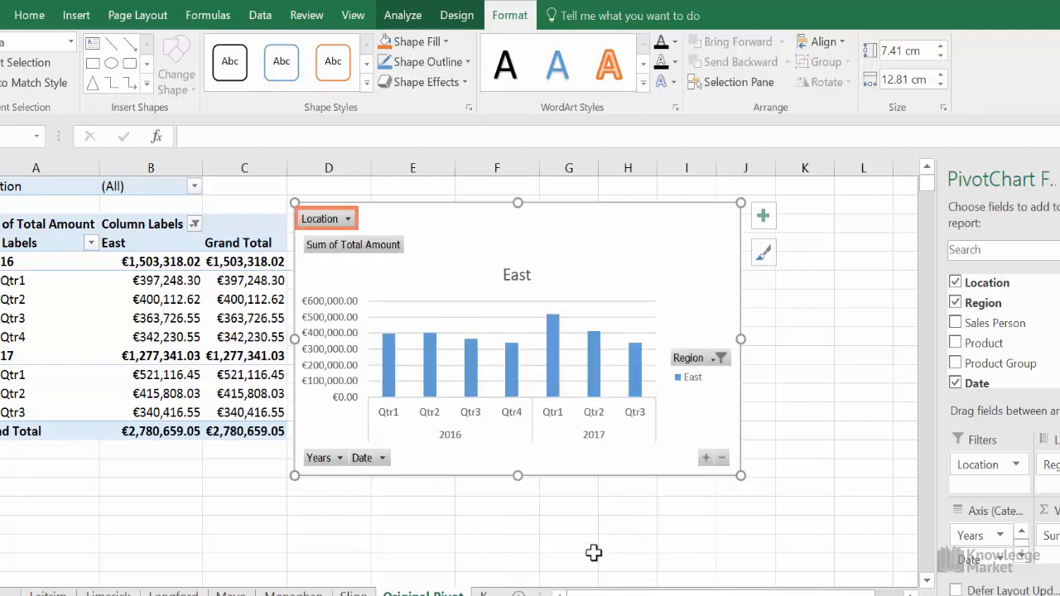
Filter the PivotChart's Location field to Dublin
left_click(348, 219)
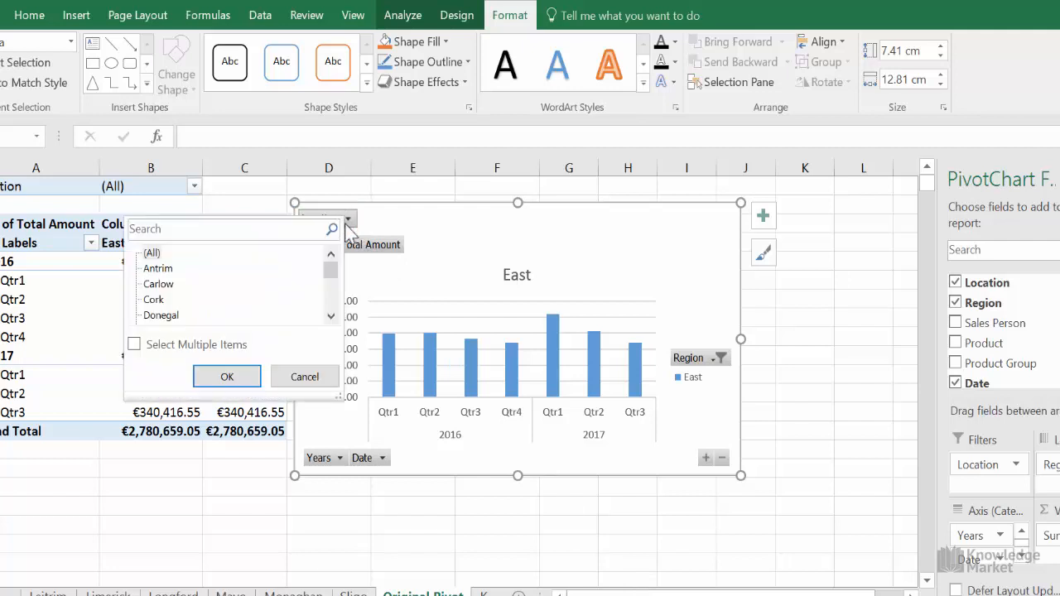
left_click(330, 316)
left_click(331, 315)
left_click(155, 300)
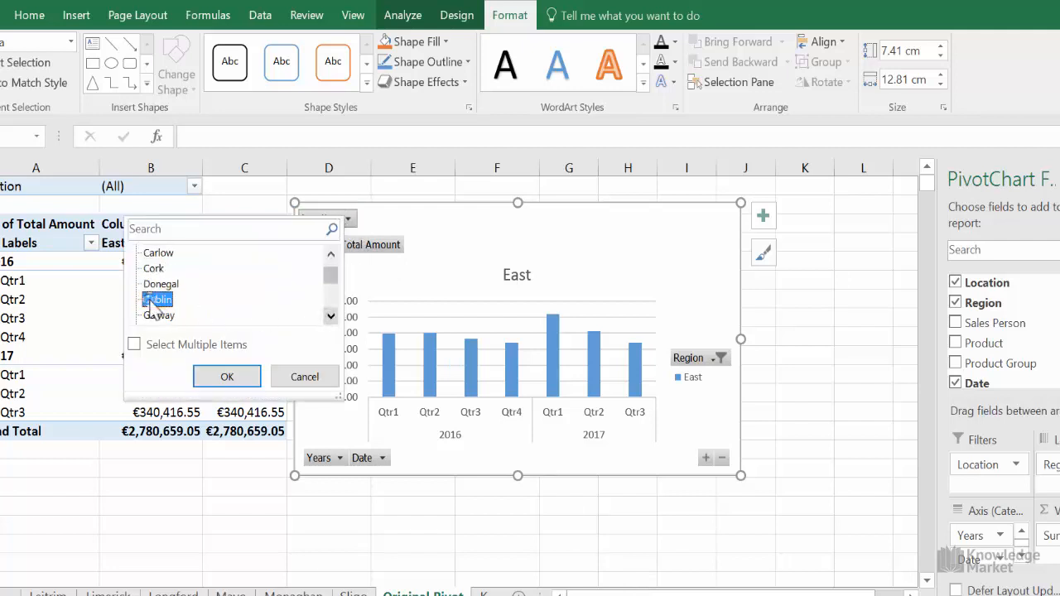
left_click(225, 382)
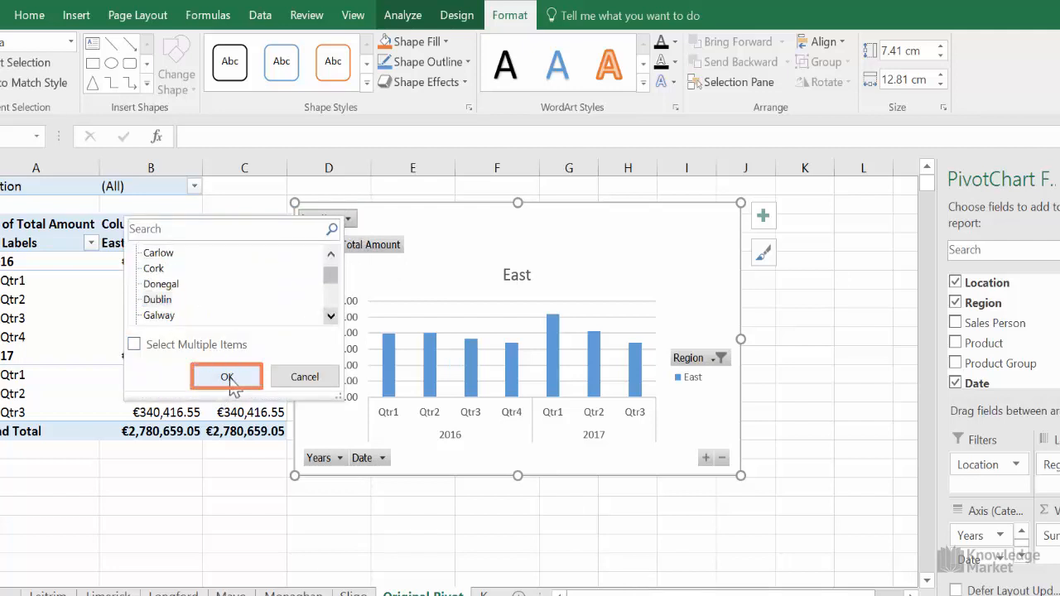
Move the PivotChart further into column D, with its upper edge in row 1, away from the pivot table
left_click(442, 444)
left_click_drag(442, 221, 477, 208)
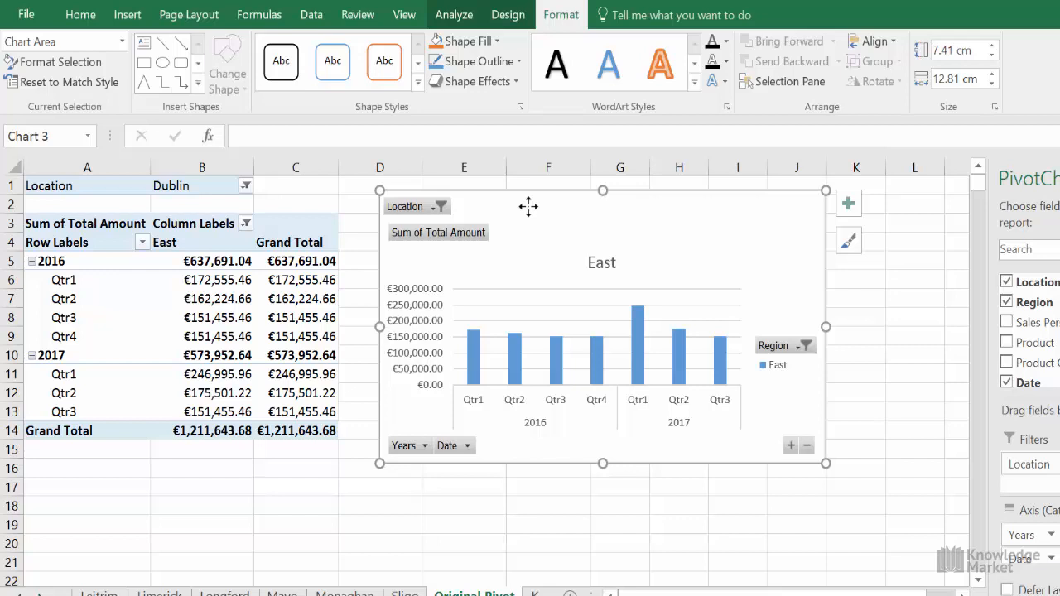
Reset the chart's Location filter to (All) and clear the Region filter from the pivot table's column labels
left_click(431, 207)
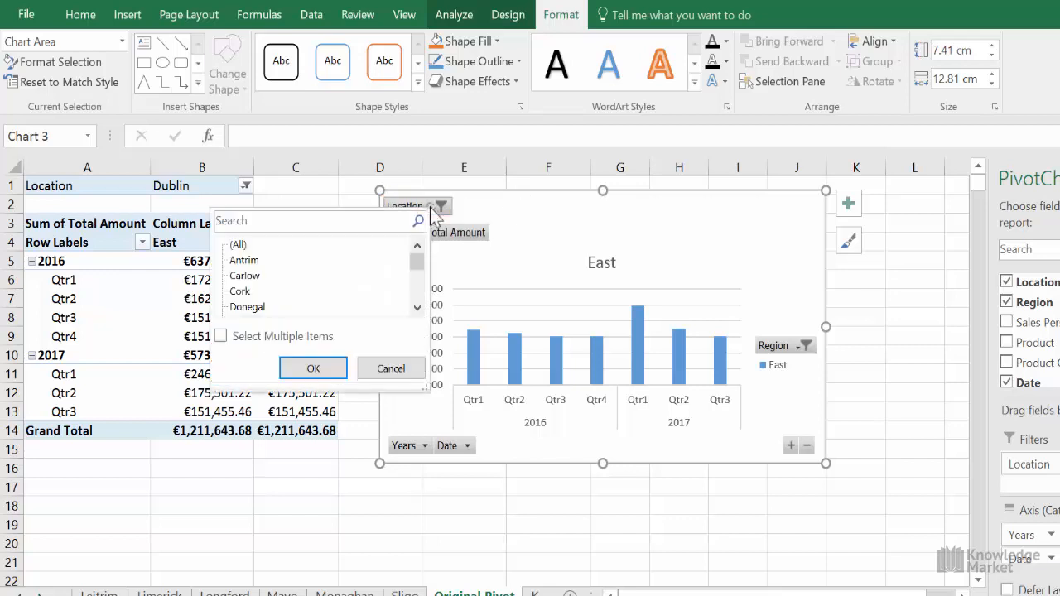
left_click(259, 249)
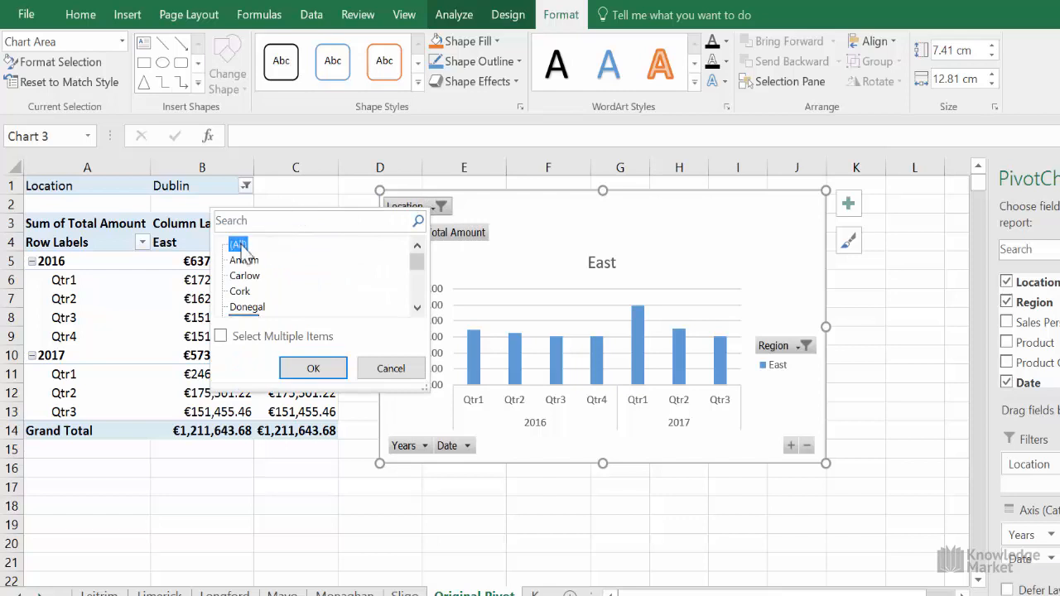
left_click(311, 369)
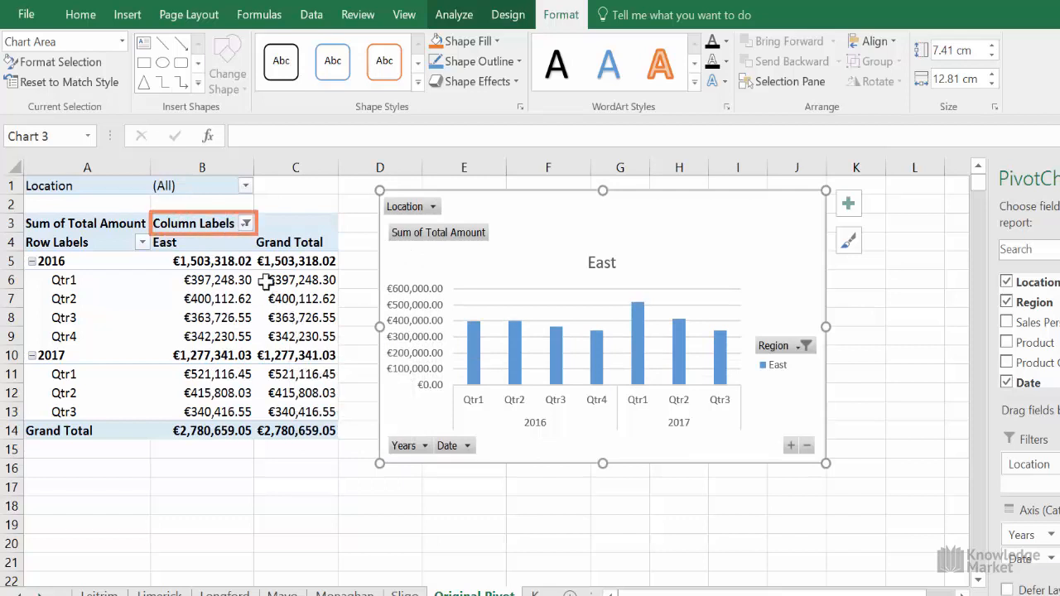
left_click(246, 223)
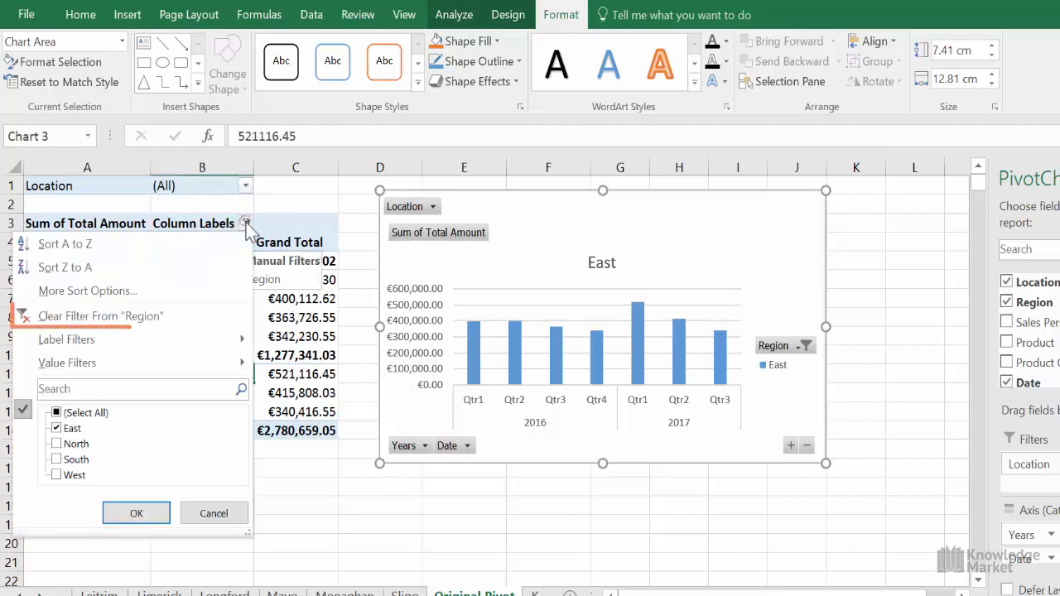
left_click(147, 316)
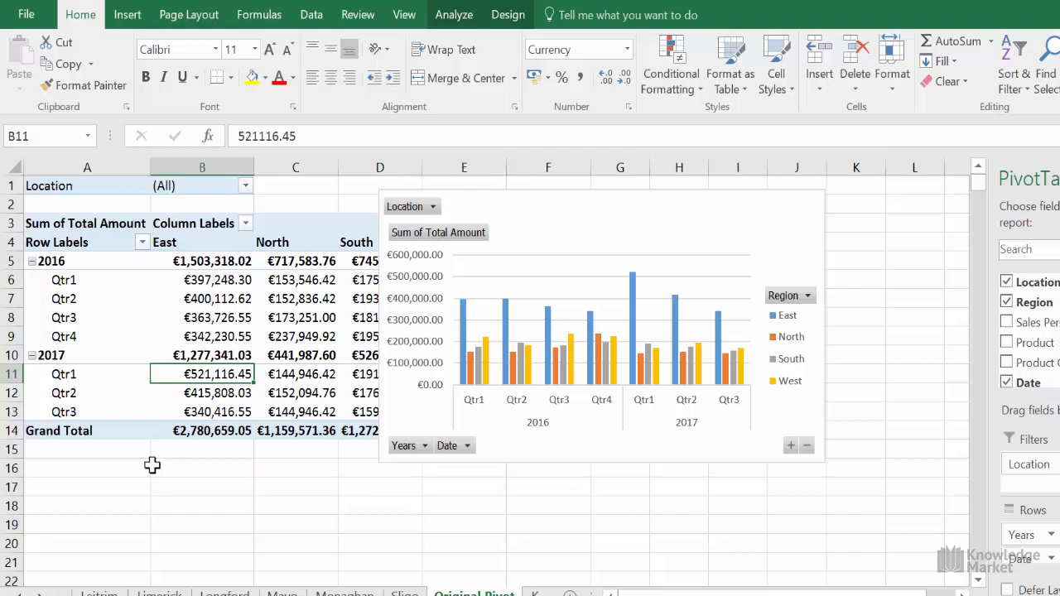
Move the PivotChart from the Original Pivot worksheet to a new sheet named Chart1
left_click(560, 226)
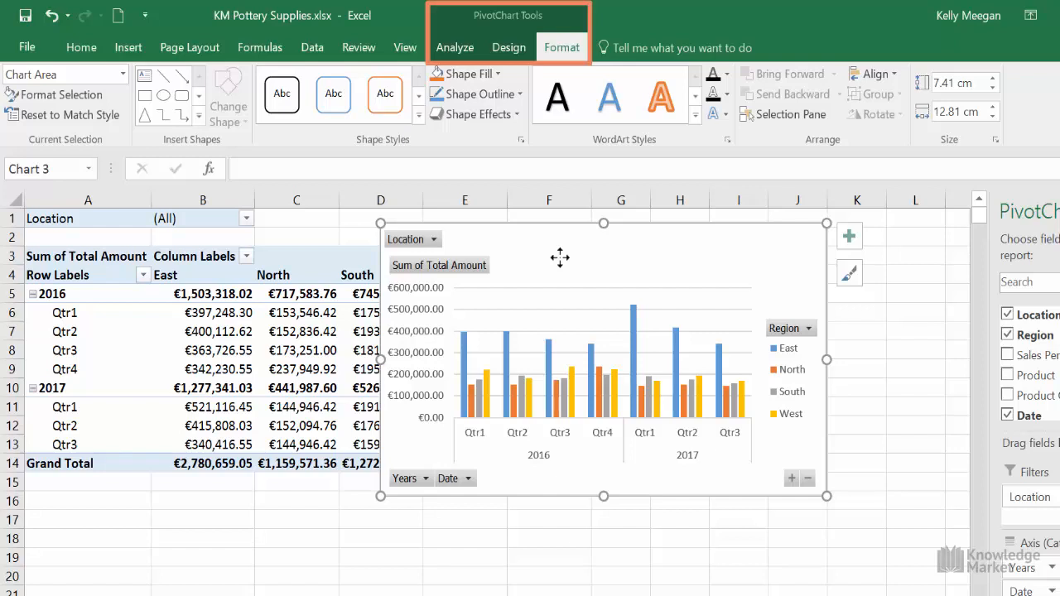
left_click(455, 49)
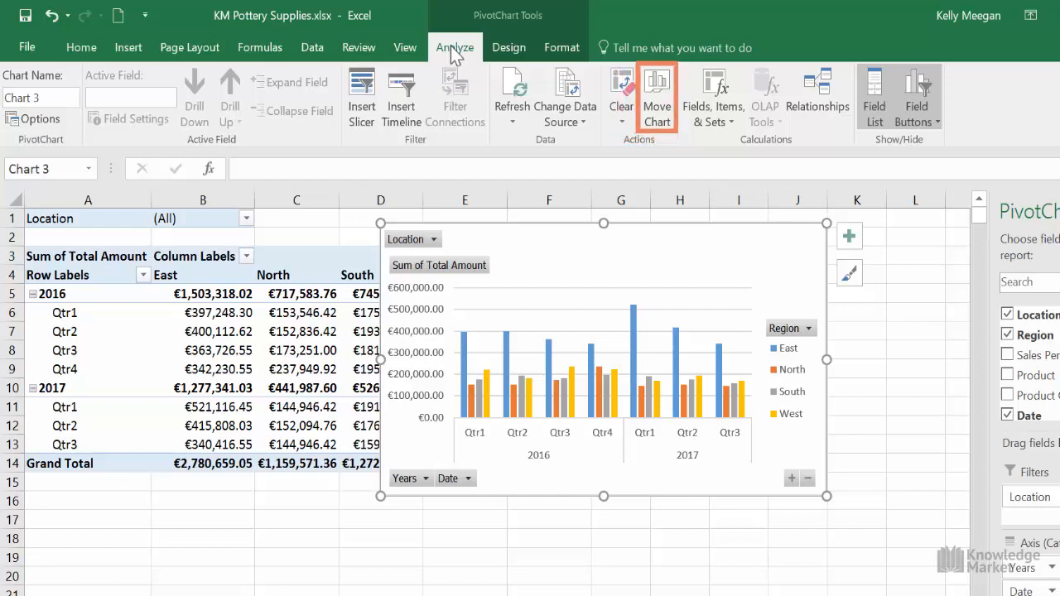
left_click(657, 116)
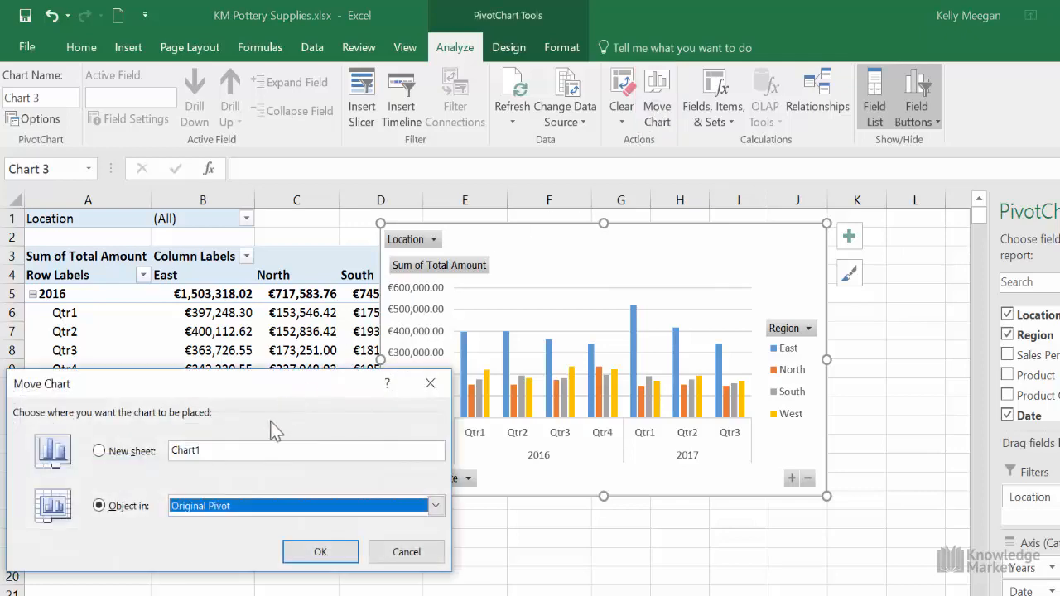
left_click_drag(280, 389, 296, 269)
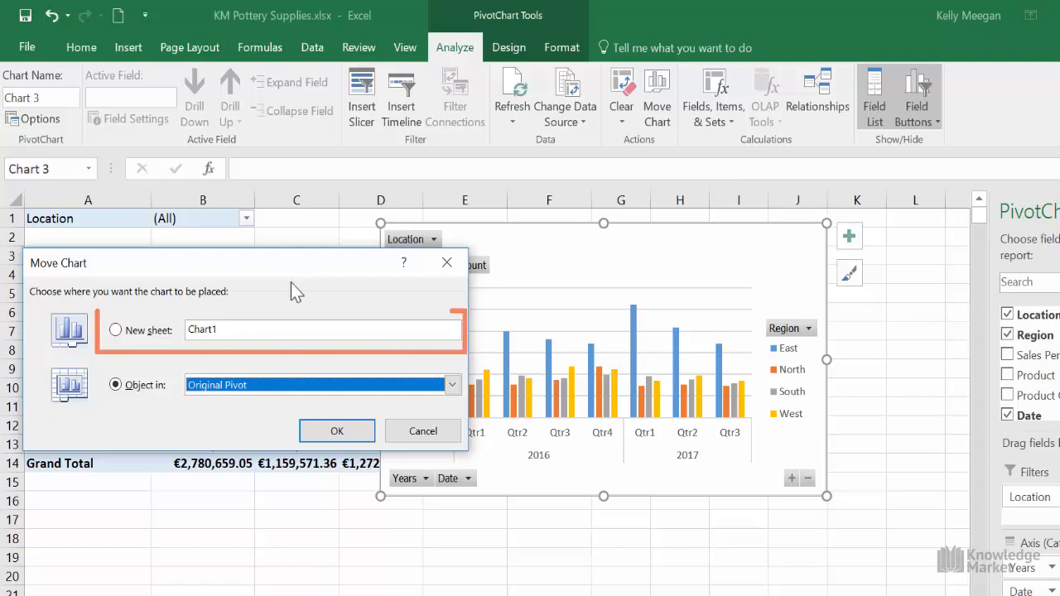
left_click(117, 334)
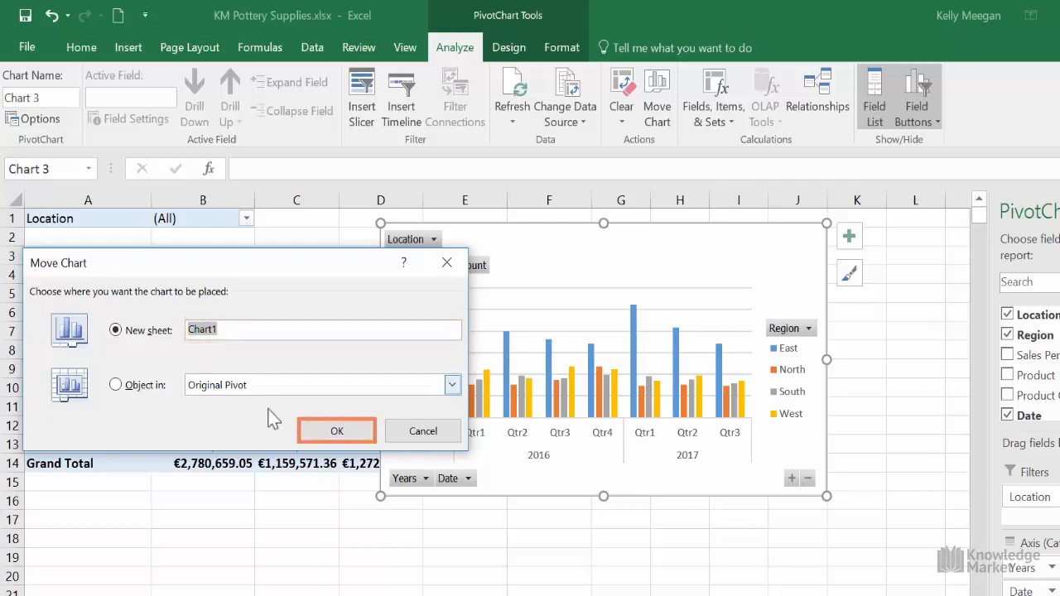
left_click(337, 431)
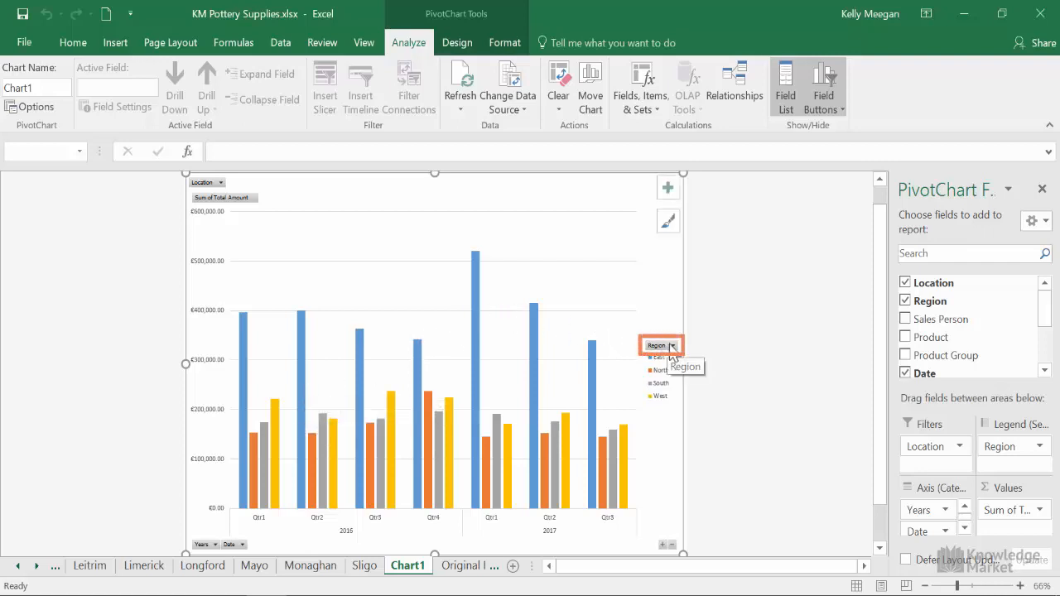
Limit the Region field to East in the chart on the Chart1 sheet
left_click(671, 346)
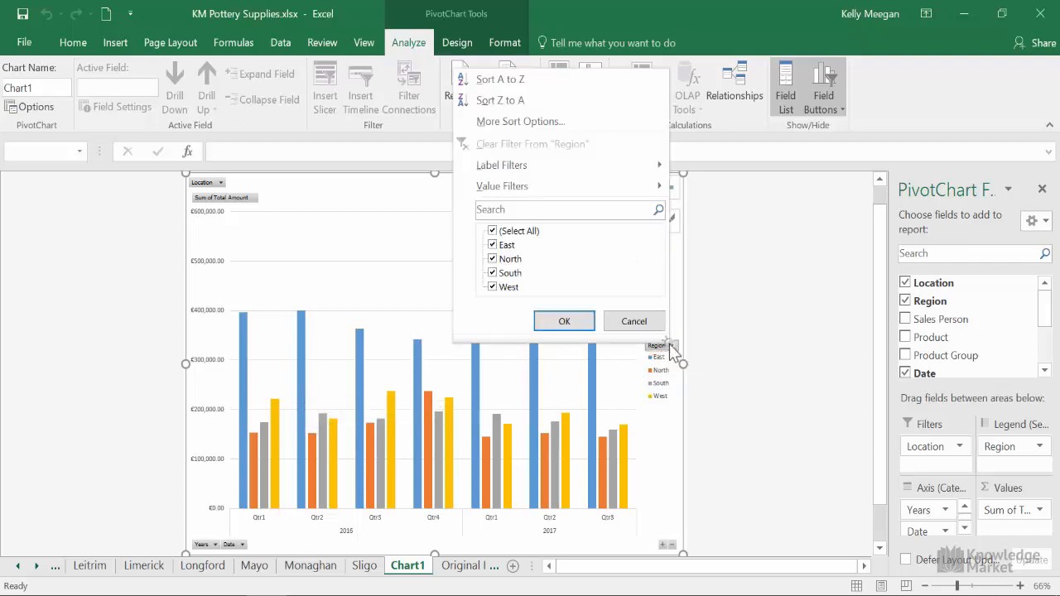
left_click(492, 230)
left_click(492, 245)
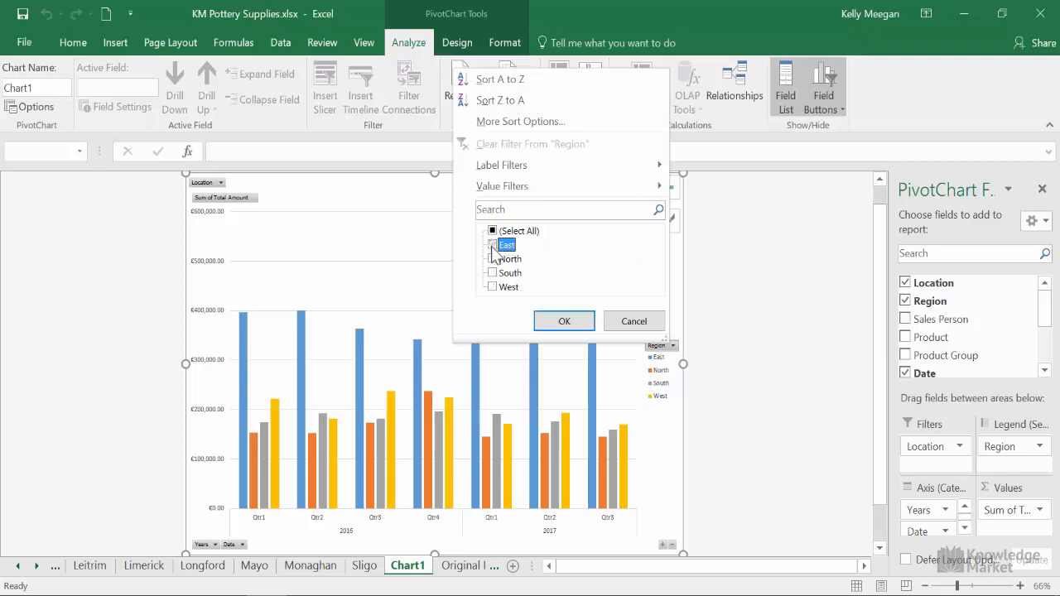
left_click(565, 321)
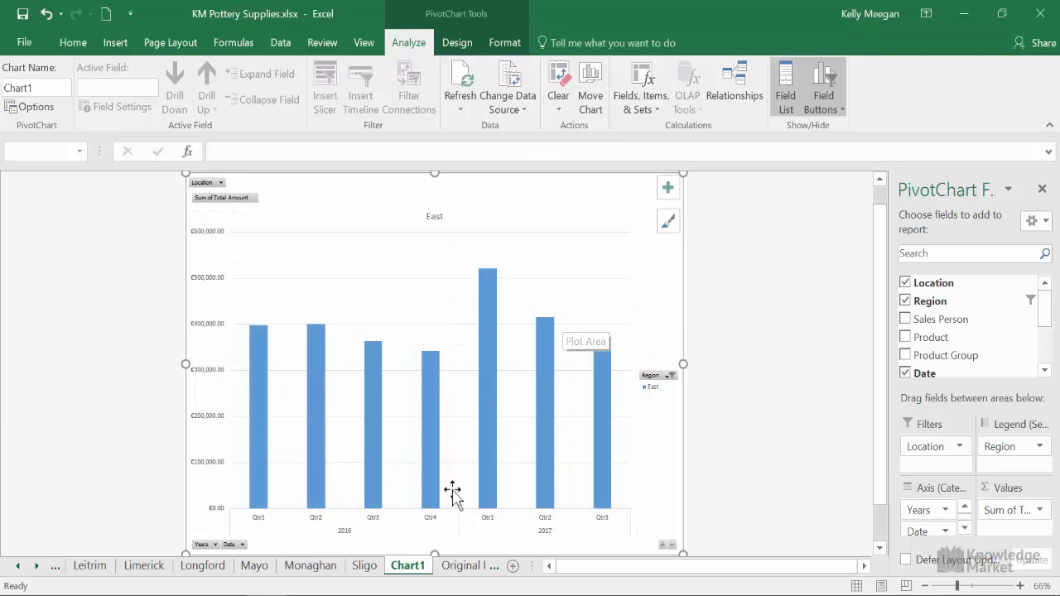
Clear the Region filter on the Original Pivot sheet, check the chart on Chart1, and return to Original Pivot
left_click(464, 568)
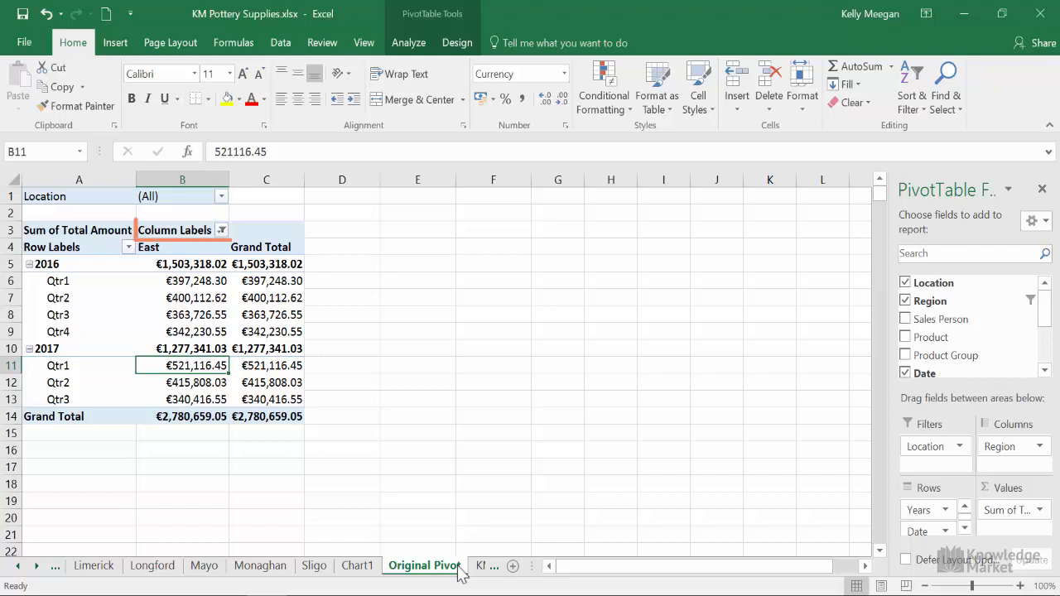
left_click(221, 232)
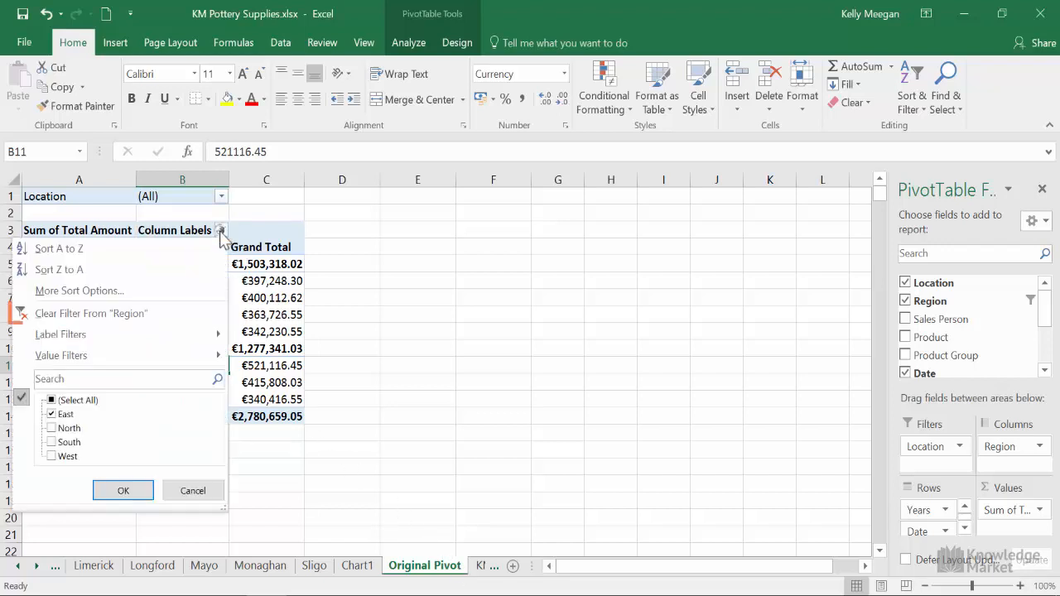
left_click(127, 315)
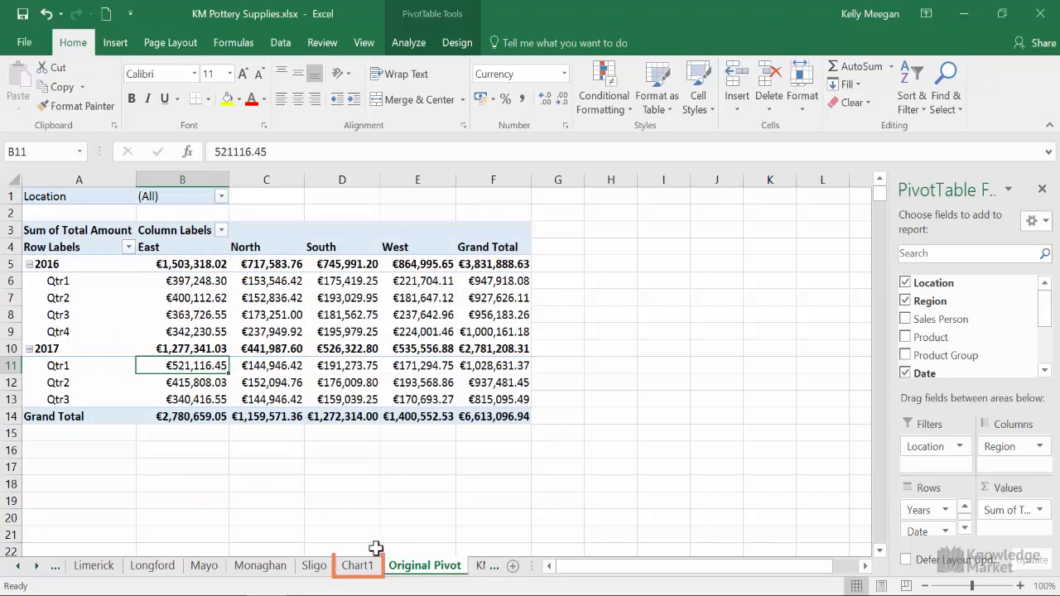
left_click(361, 571)
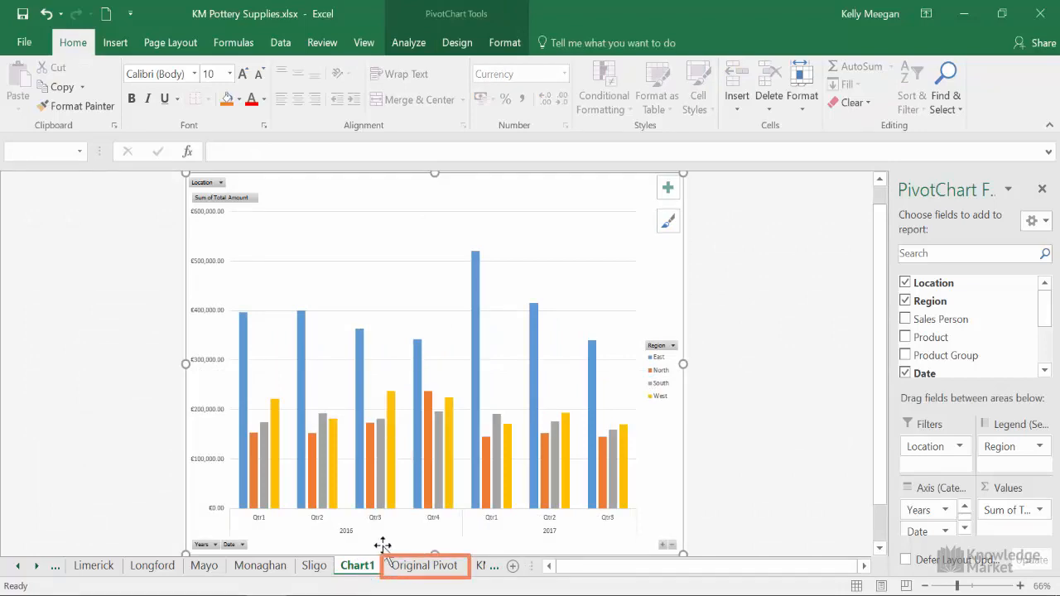
left_click(421, 570)
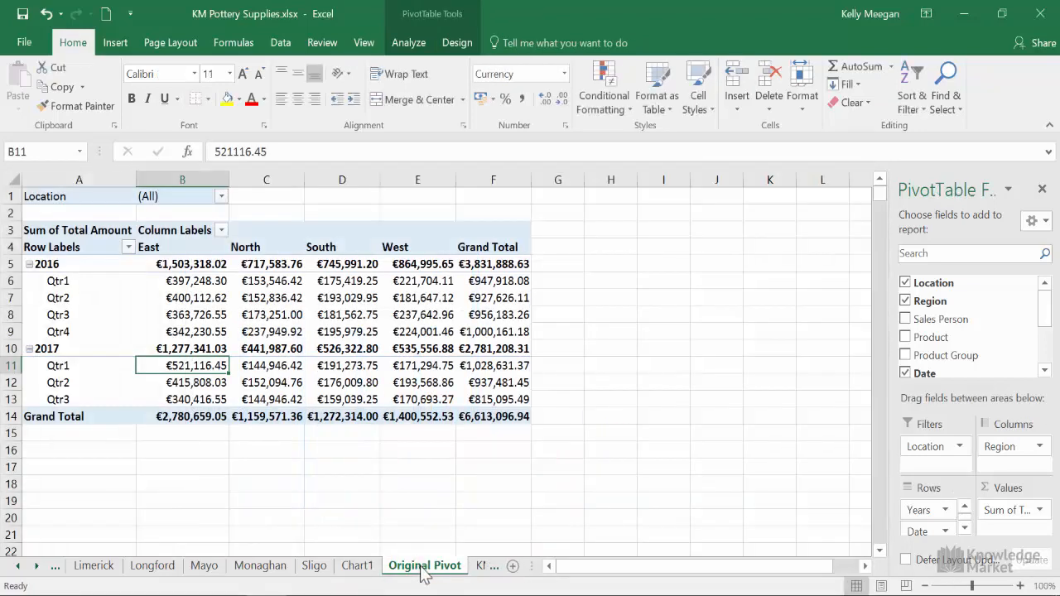